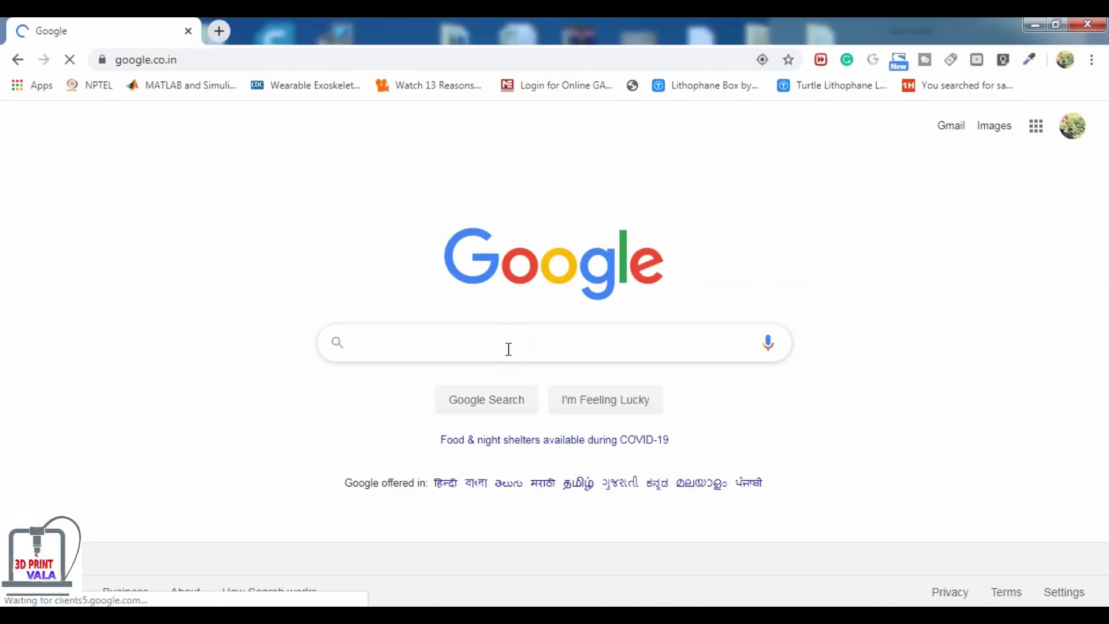
- Search Google for '3D PRINTVALA' and pick the '3d printvala' suggestion
{"action": "left_click", "coordinate": [509, 349]}
{"action": "type", "text": "3D"}
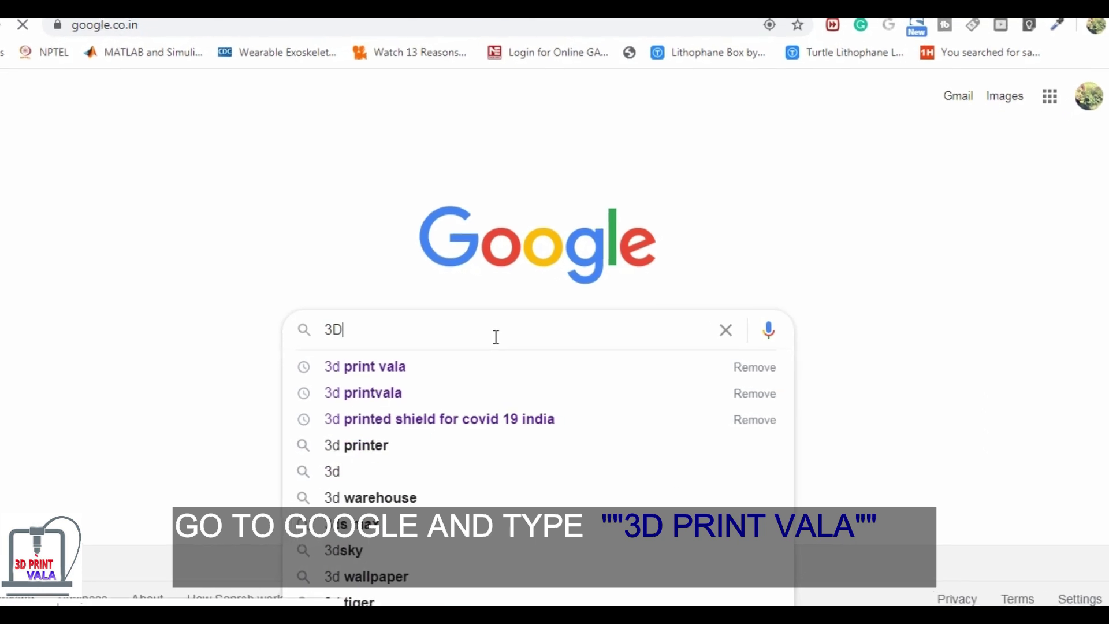
{"action": "type", "text": " PRINT"}
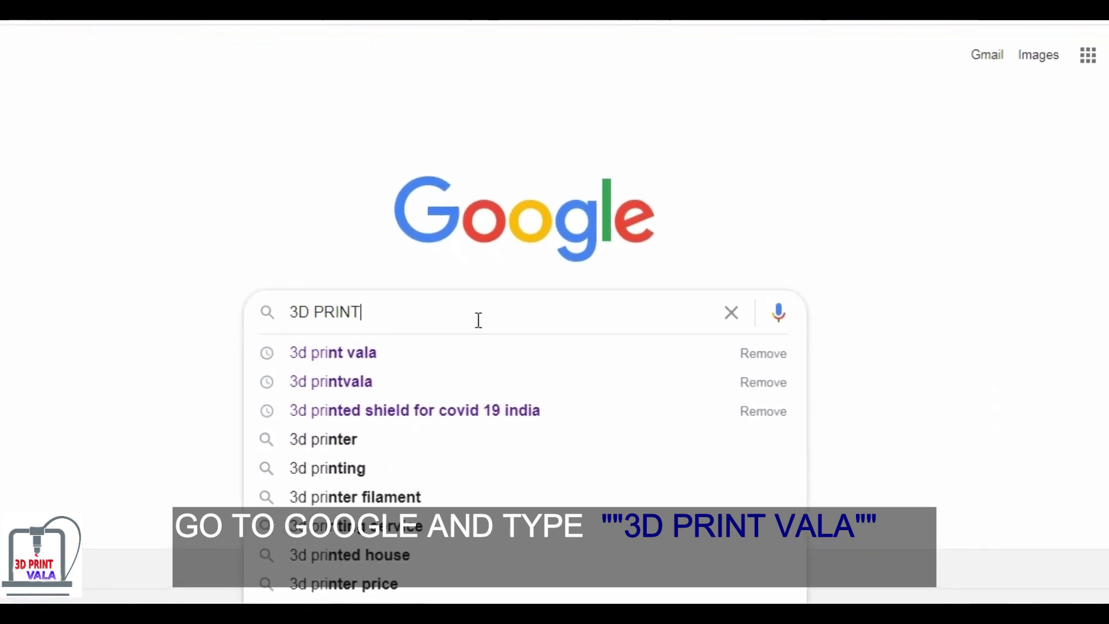
{"action": "type", "text": "VALA"}
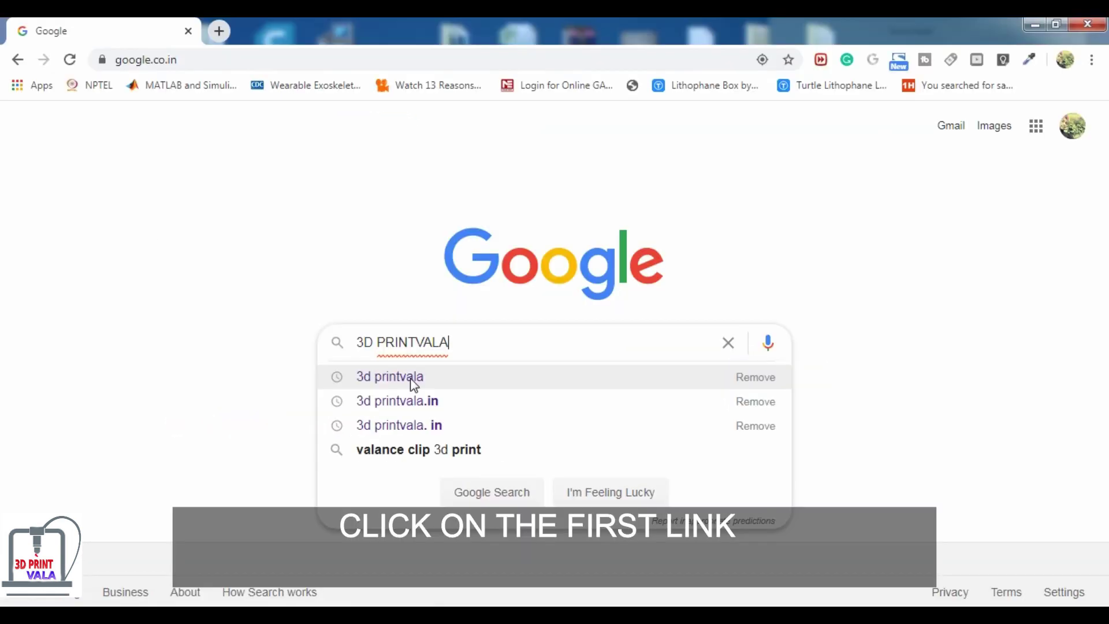
{"action": "left_click", "coordinate": [414, 381]}
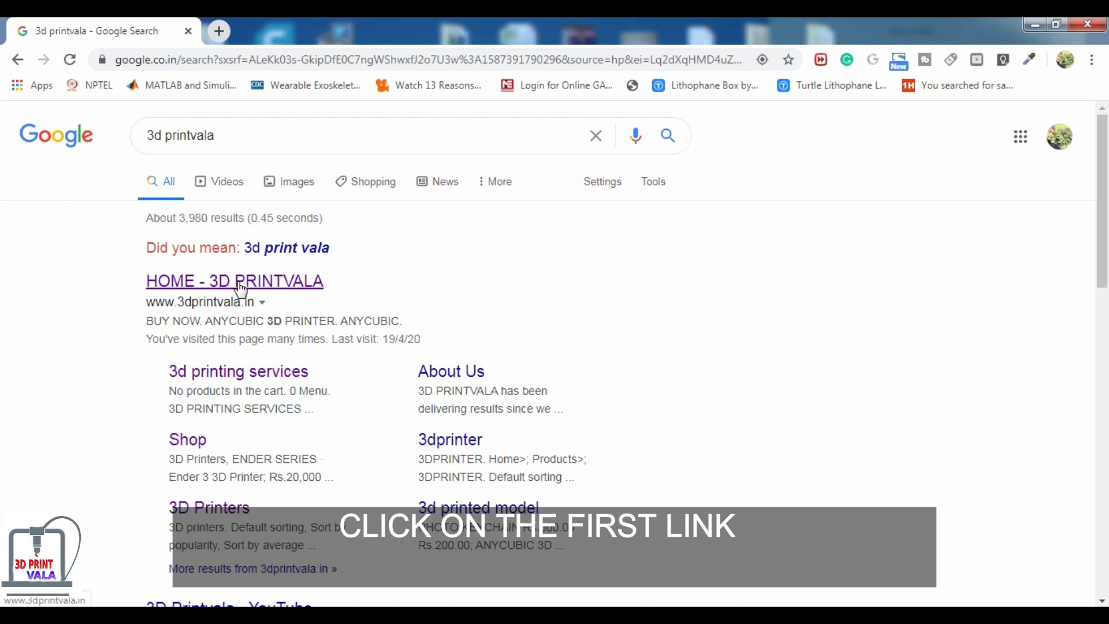
- Open the HOME - 3D PRINTVALA result and go to SHOP > 3D Printers
{"action": "left_click", "coordinate": [241, 287]}
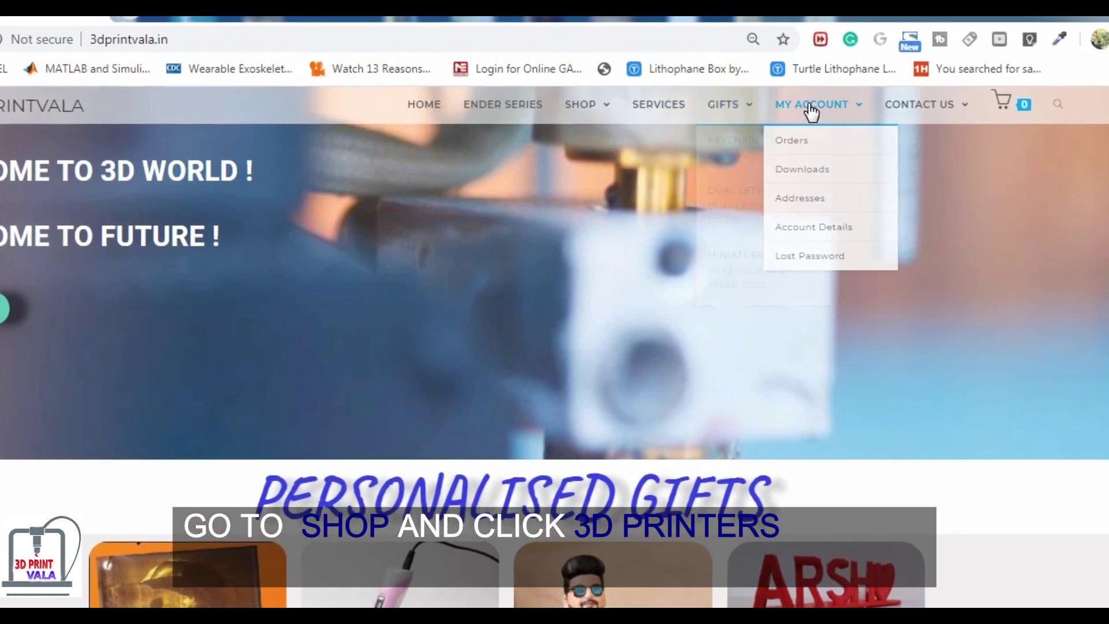
{"action": "mouse_move", "coordinate": [576, 103]}
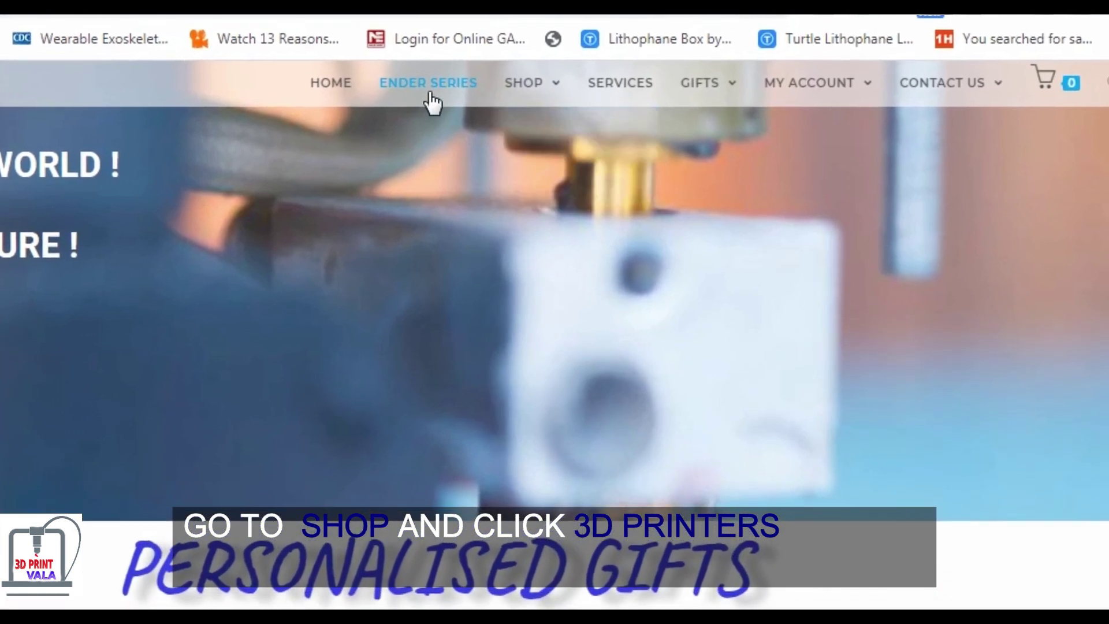
{"action": "mouse_move", "coordinate": [521, 89]}
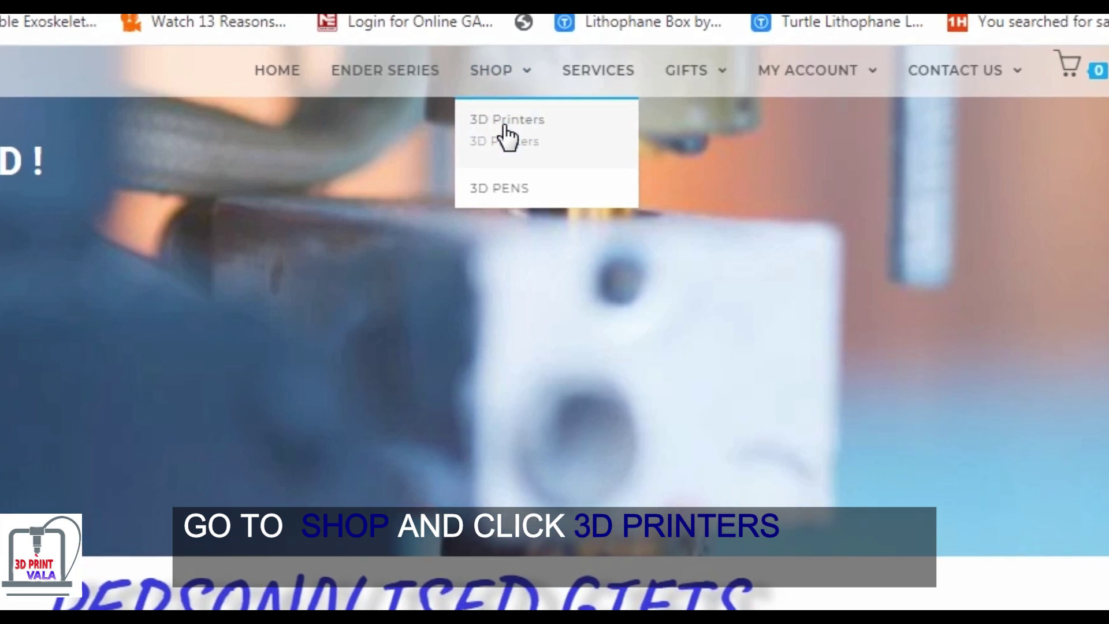
{"action": "left_click", "coordinate": [505, 125]}
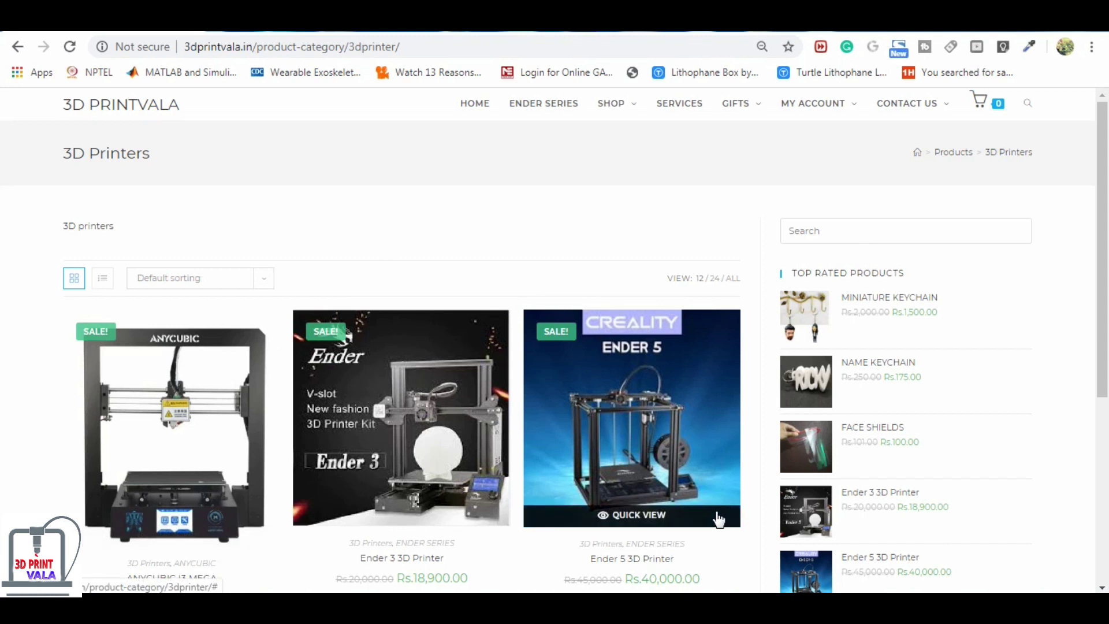
- Open the Ender 3 product page and look over its Rs.18,900.00 price and specifications
{"action": "left_click", "coordinate": [422, 407]}
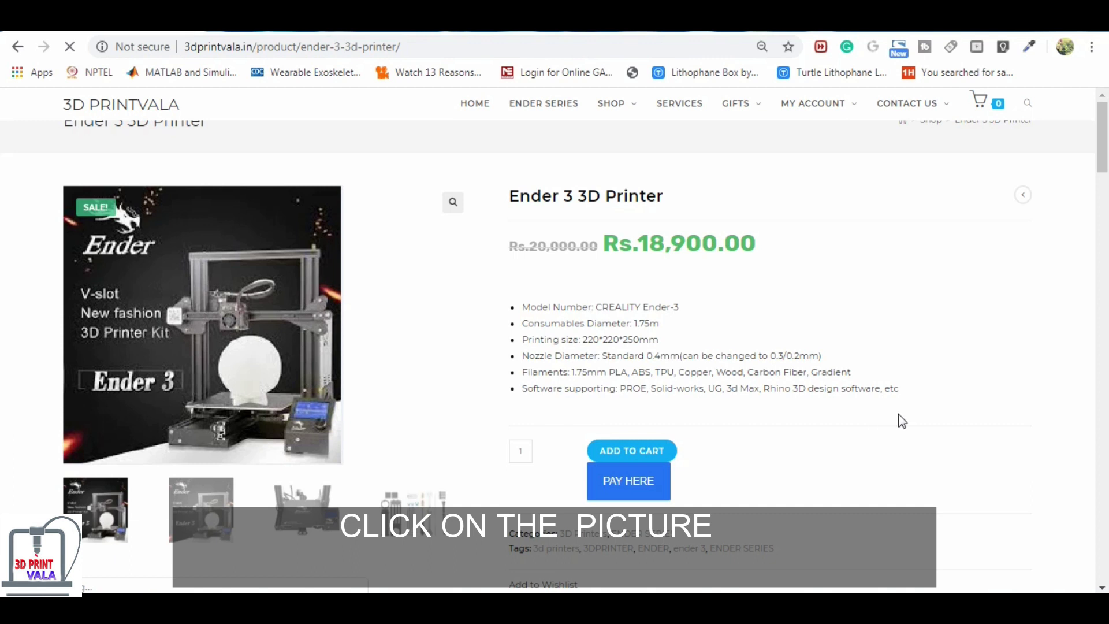
{"action": "scroll", "coordinate": [629, 370], "scroll_direction": "down", "scroll_amount": 2}
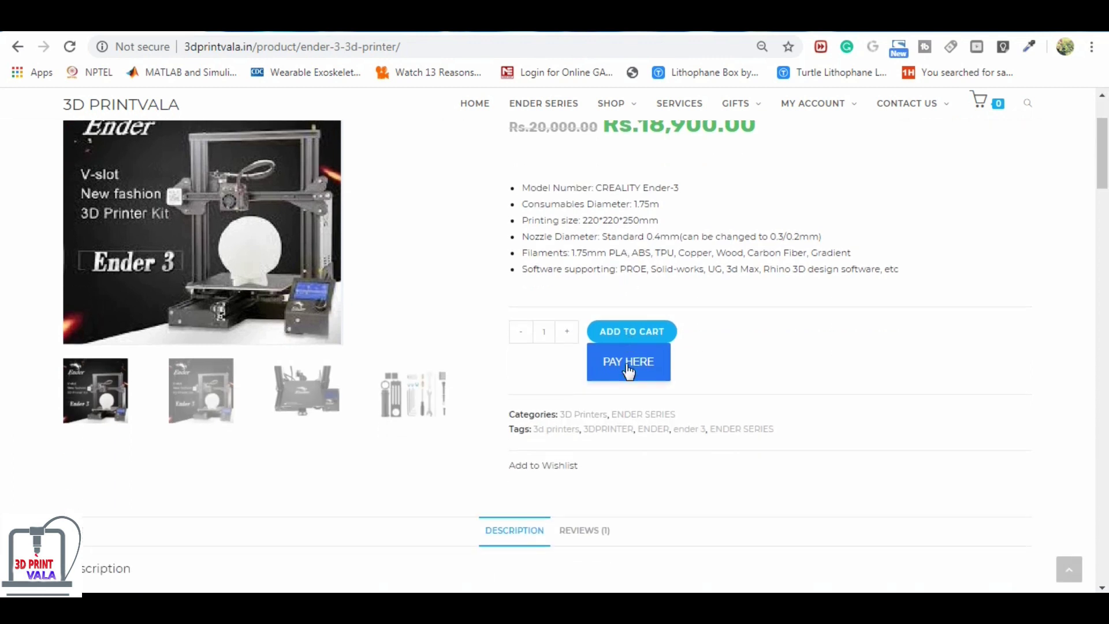
{"action": "scroll", "coordinate": [582, 433], "scroll_direction": "down", "scroll_amount": 5}
{"action": "scroll", "coordinate": [564, 445], "scroll_direction": "up", "scroll_amount": 7}
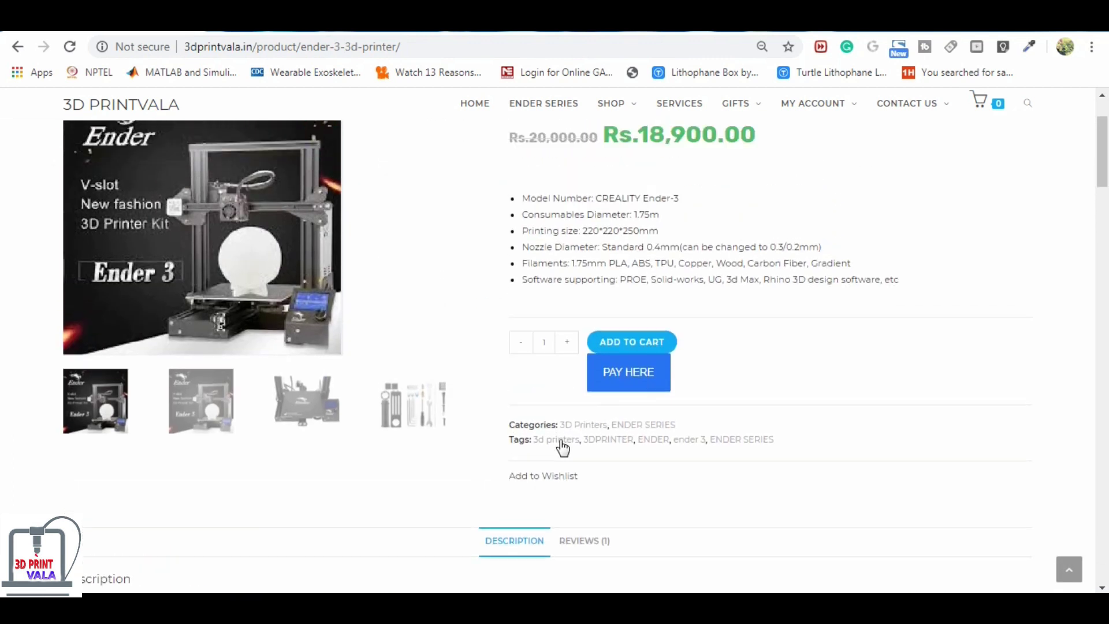
{"action": "scroll", "coordinate": [568, 448], "scroll_direction": "up", "scroll_amount": 1}
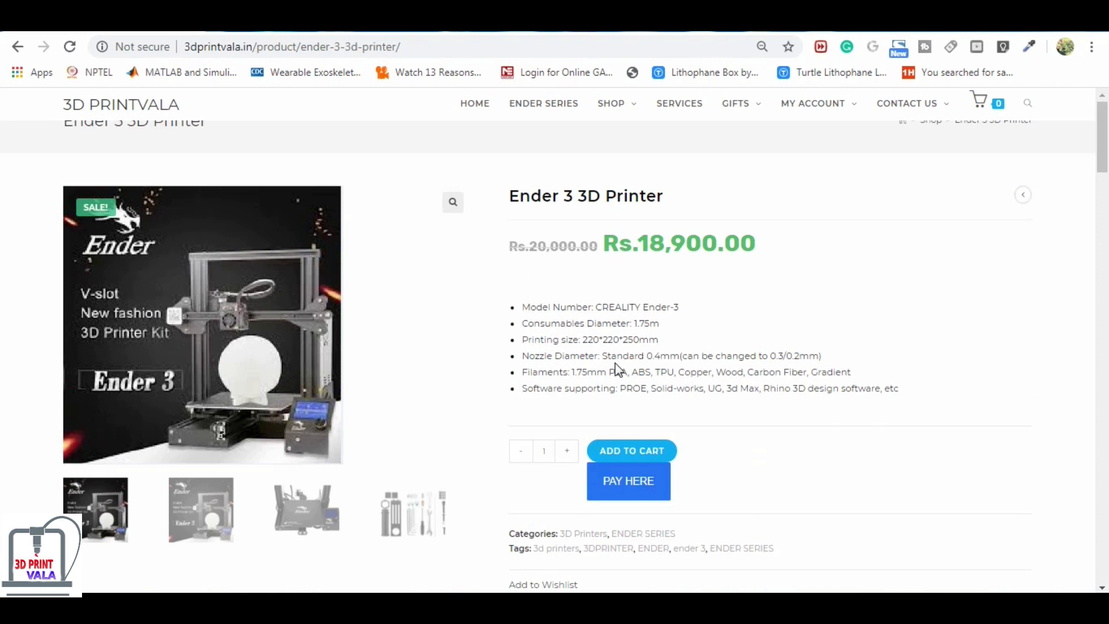
- Add the Ender 3 3D Printer to the cart and view the cart
{"action": "left_click", "coordinate": [637, 455]}
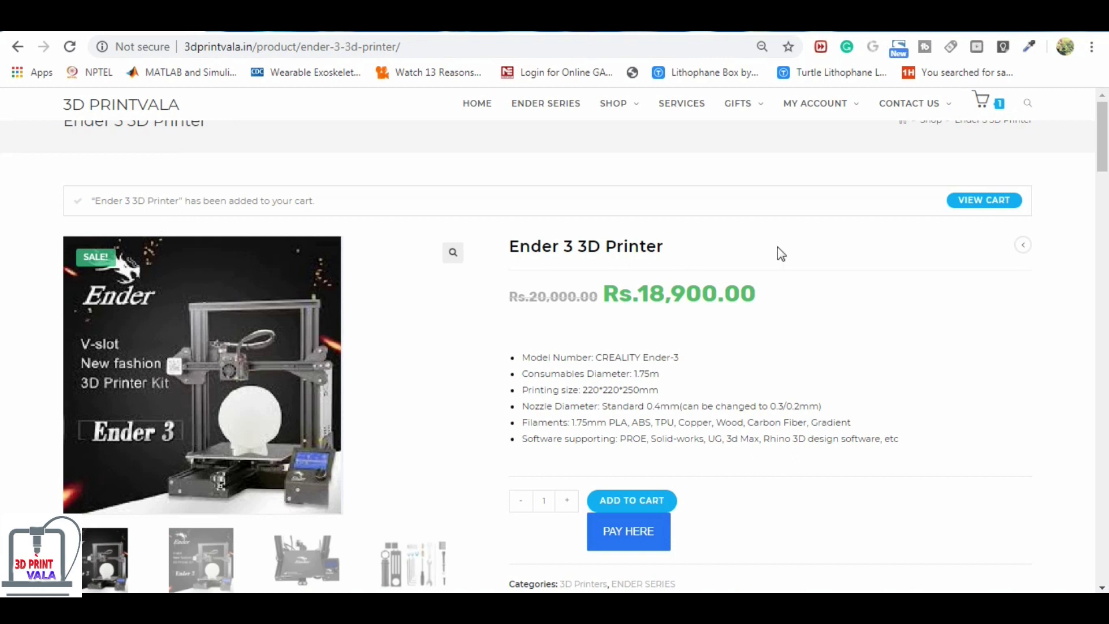
{"action": "left_click", "coordinate": [1004, 207]}
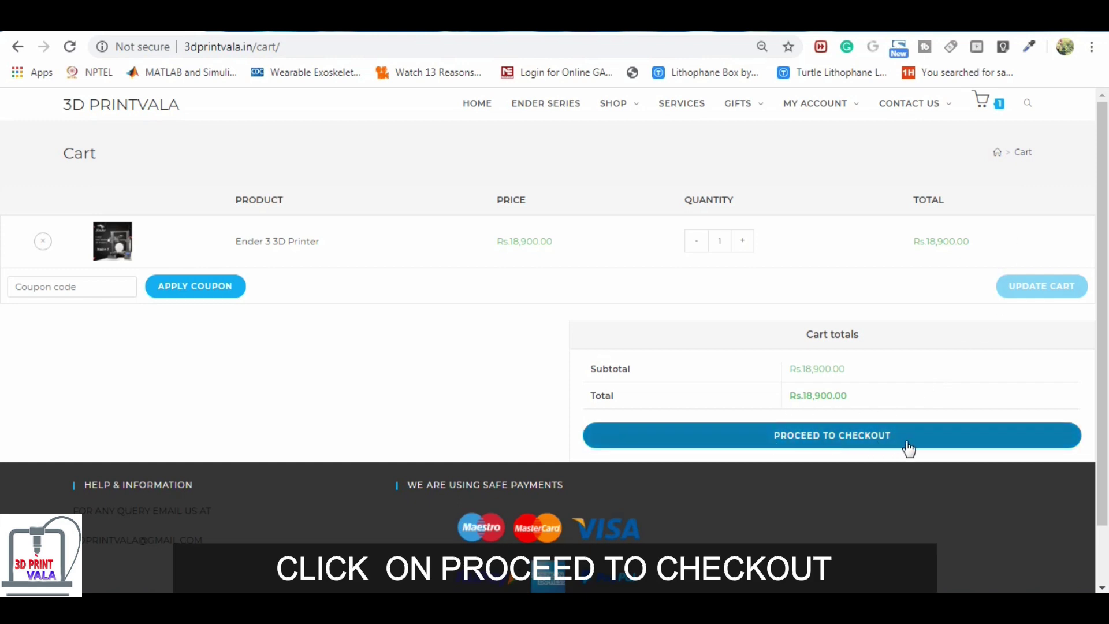
- Proceed to checkout and enter the buyer's last name in Billing details
{"action": "left_click", "coordinate": [844, 447]}
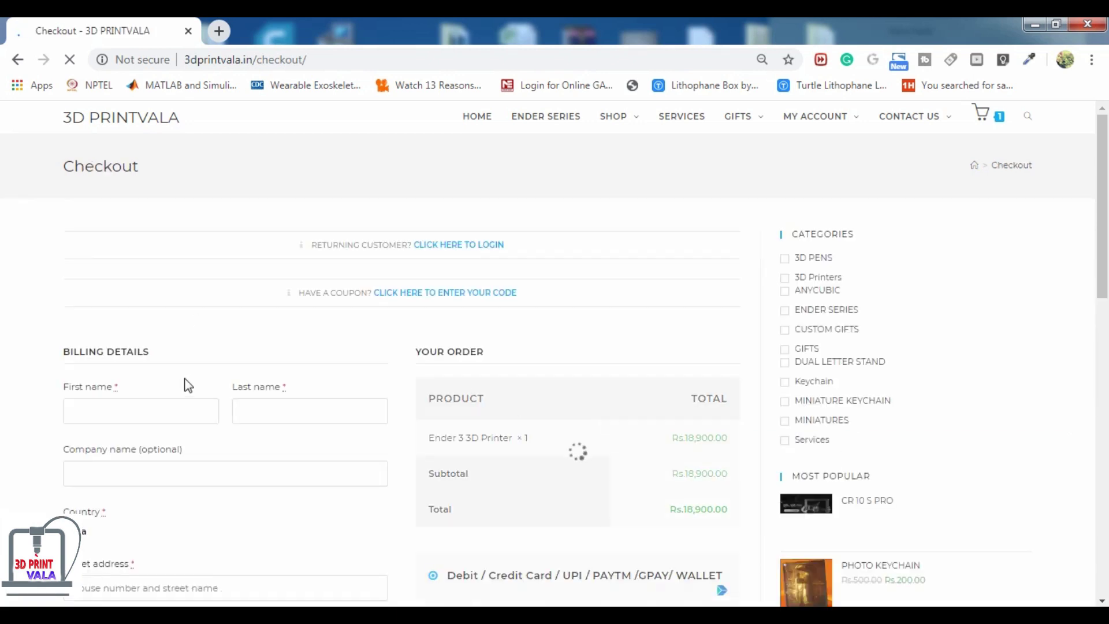
{"action": "scroll", "coordinate": [185, 385], "scroll_direction": "down", "scroll_amount": 1}
{"action": "scroll", "coordinate": [198, 354], "scroll_direction": "down", "scroll_amount": 1}
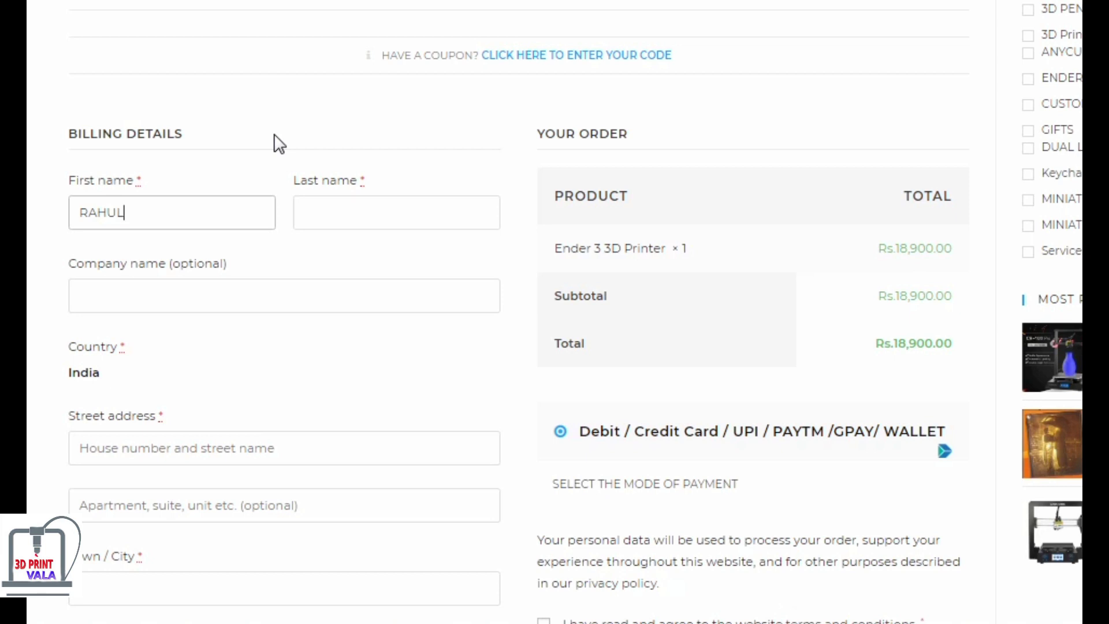
{"action": "left_click", "coordinate": [336, 219]}
{"action": "type", "text": "KAPOOR"}
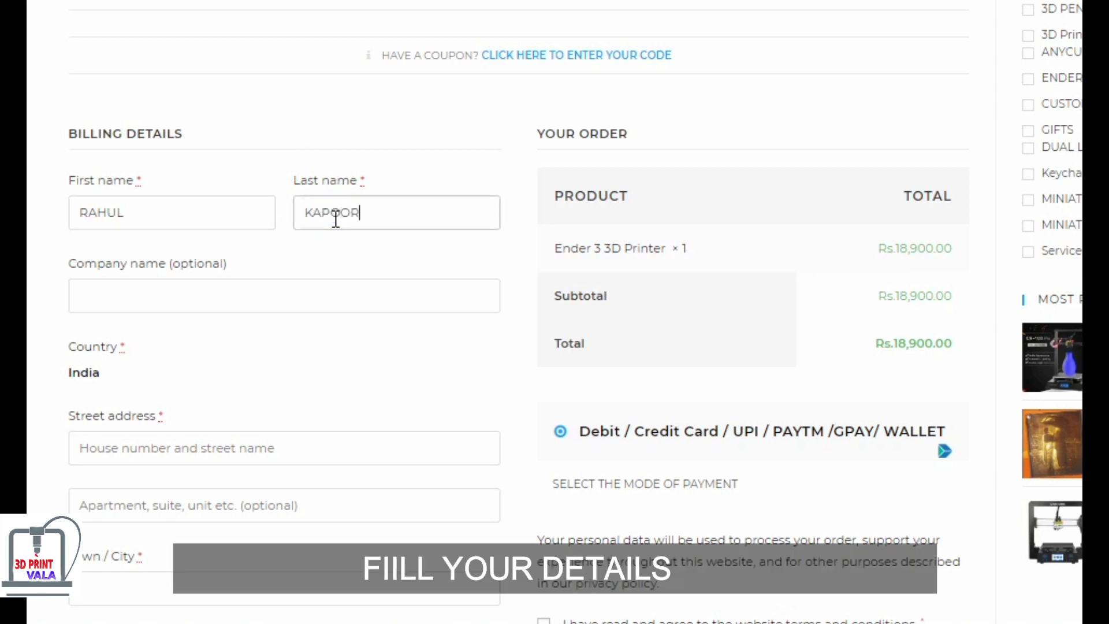
{"action": "left_click", "coordinate": [184, 297]}
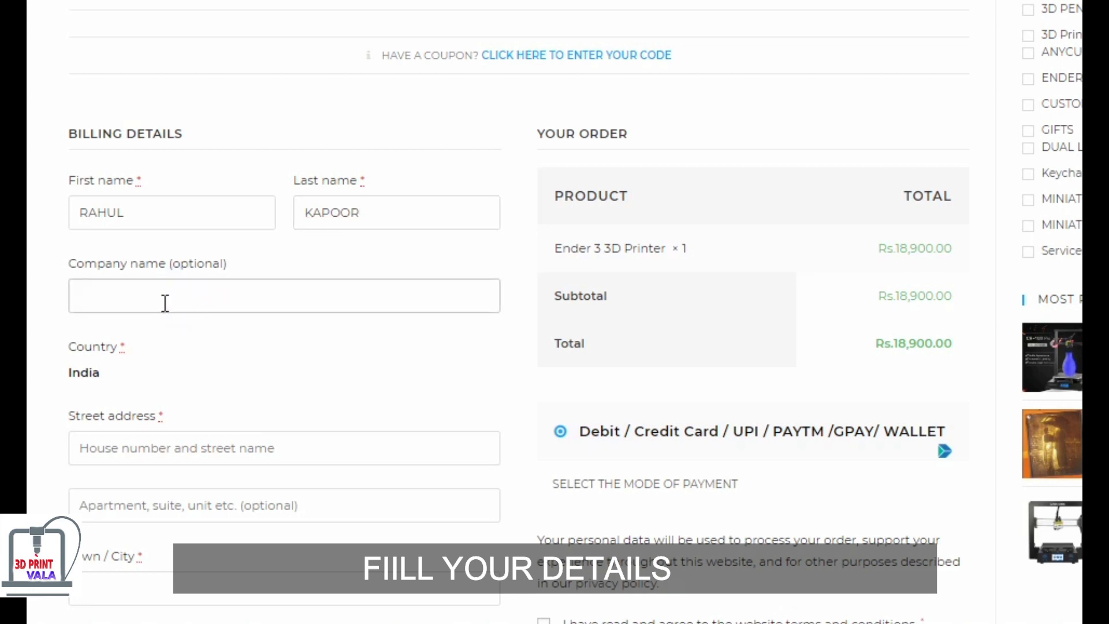
- Fill in the billing street address and the apartment line, ready for town/city
{"action": "scroll", "coordinate": [223, 402], "scroll_direction": "down", "scroll_amount": 7}
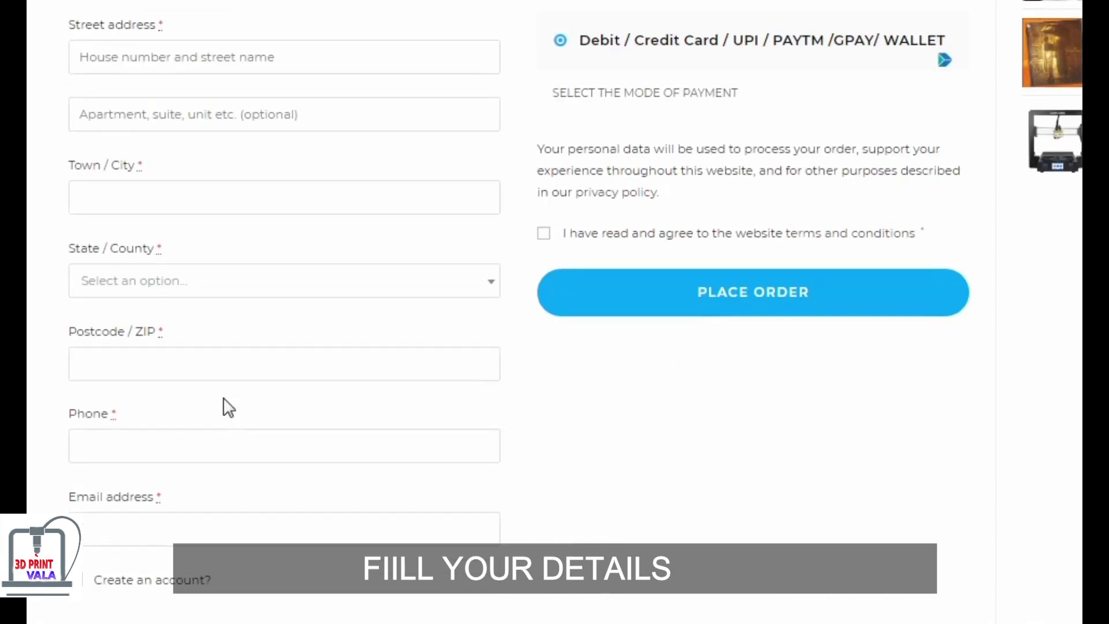
{"action": "scroll", "coordinate": [217, 234], "scroll_direction": "up", "scroll_amount": 3}
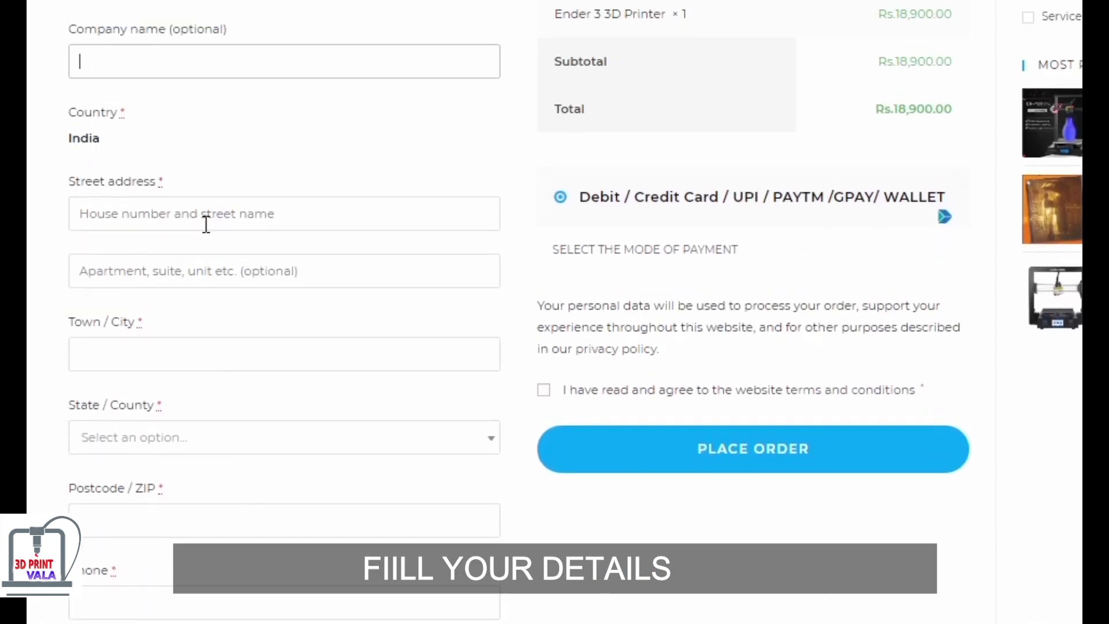
{"action": "left_click", "coordinate": [207, 224]}
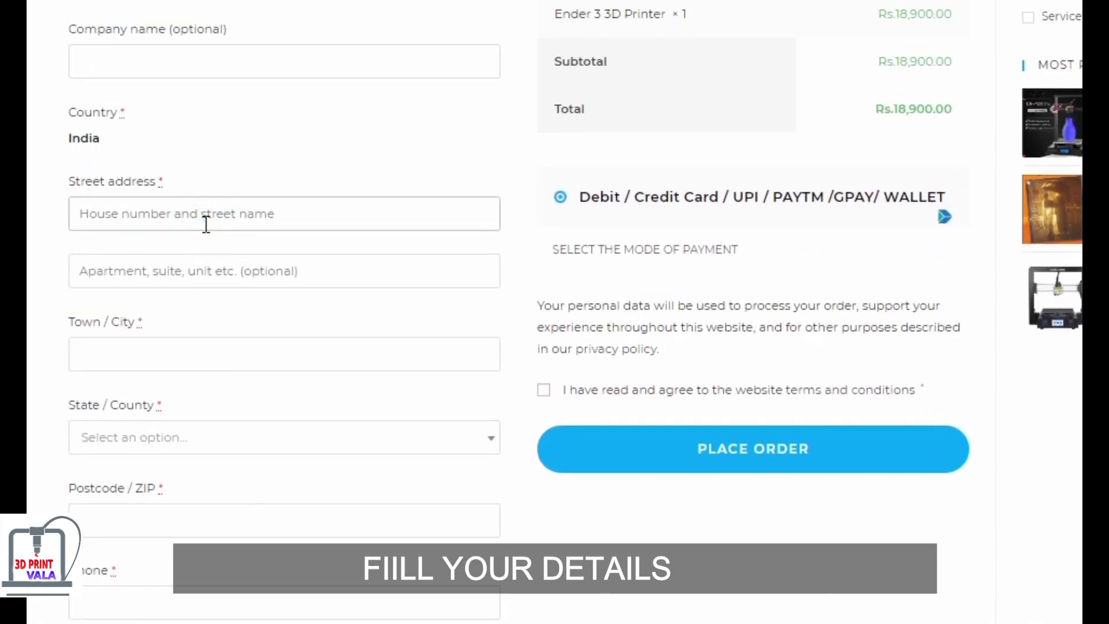
{"action": "type", "text": "VASANT KUNJ"}
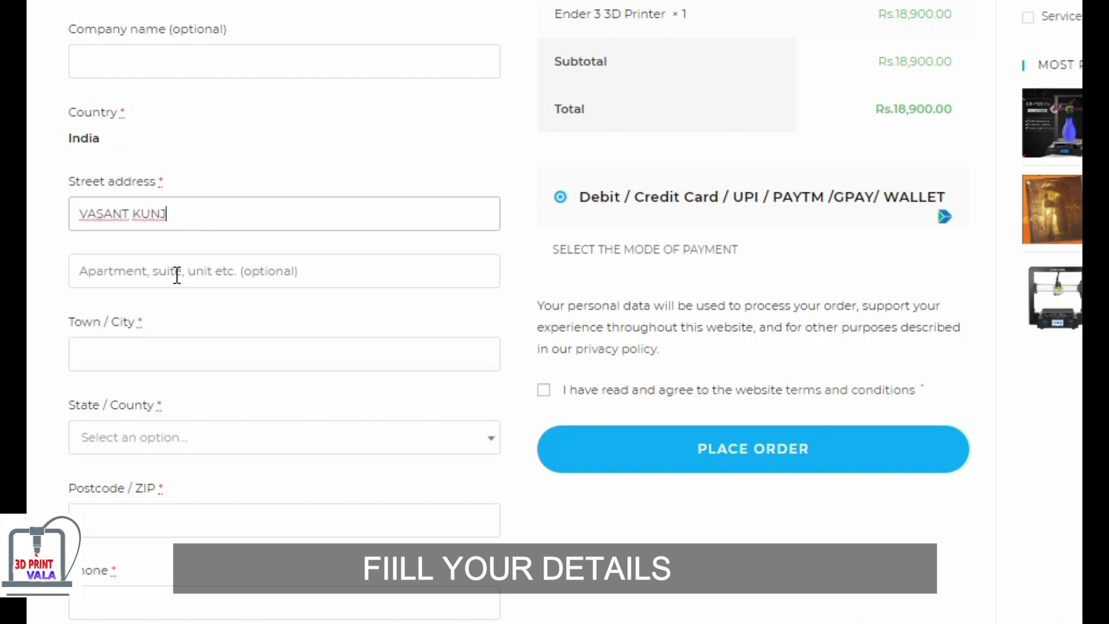
{"action": "left_click", "coordinate": [176, 274]}
{"action": "type", "text": "3B"}
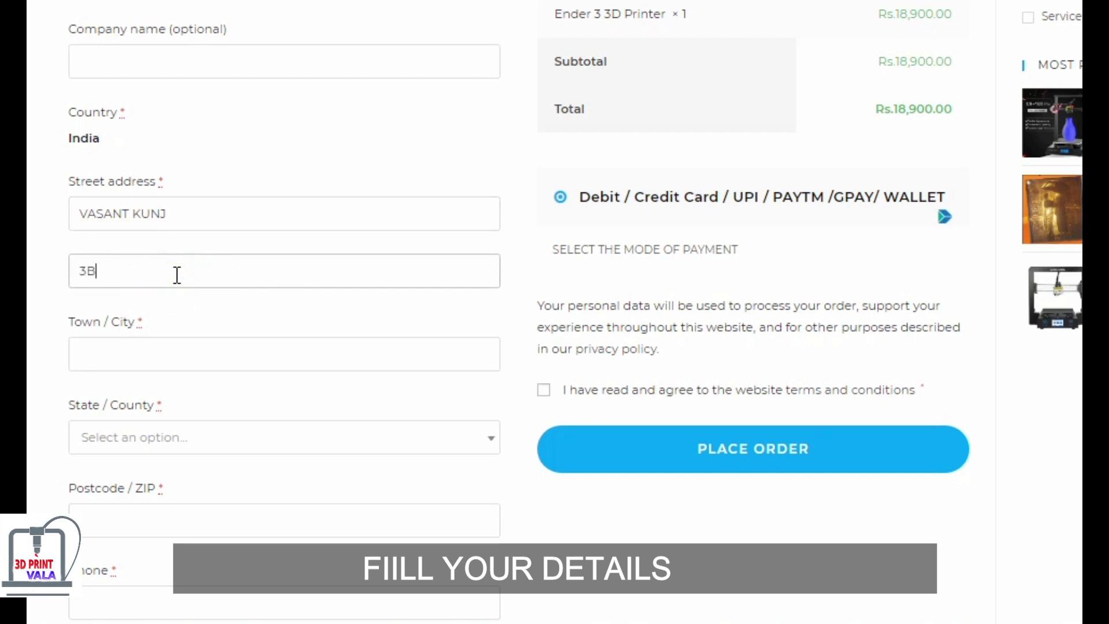
{"action": "left_click", "coordinate": [162, 351]}
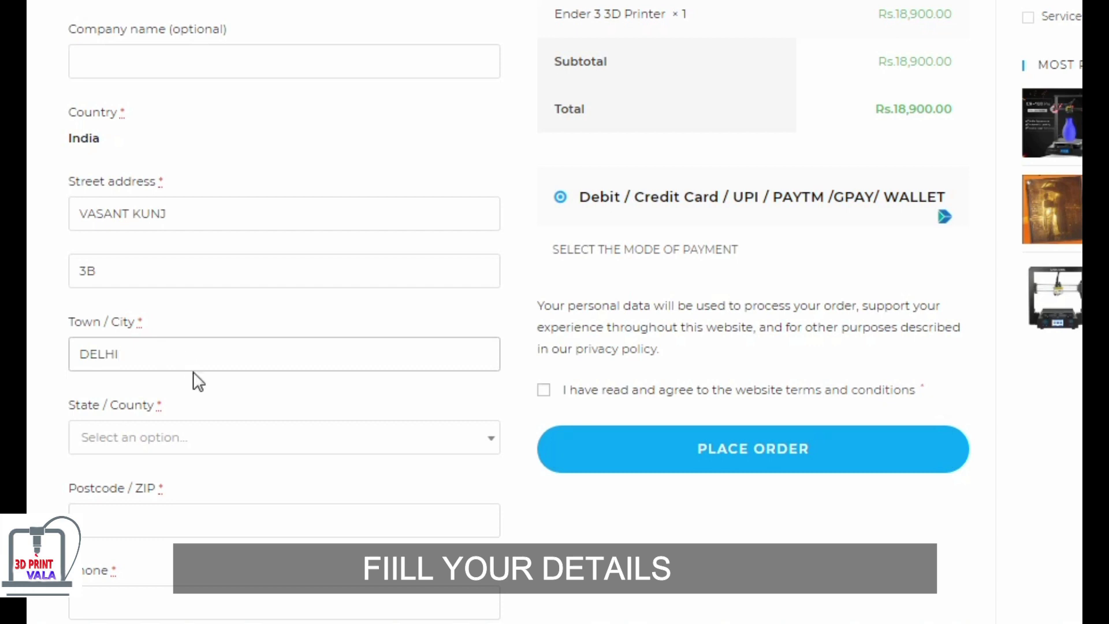
- Set the billing State / County to Delhi
{"action": "scroll", "coordinate": [193, 372], "scroll_direction": "down", "scroll_amount": 4}
{"action": "left_click", "coordinate": [146, 196]}
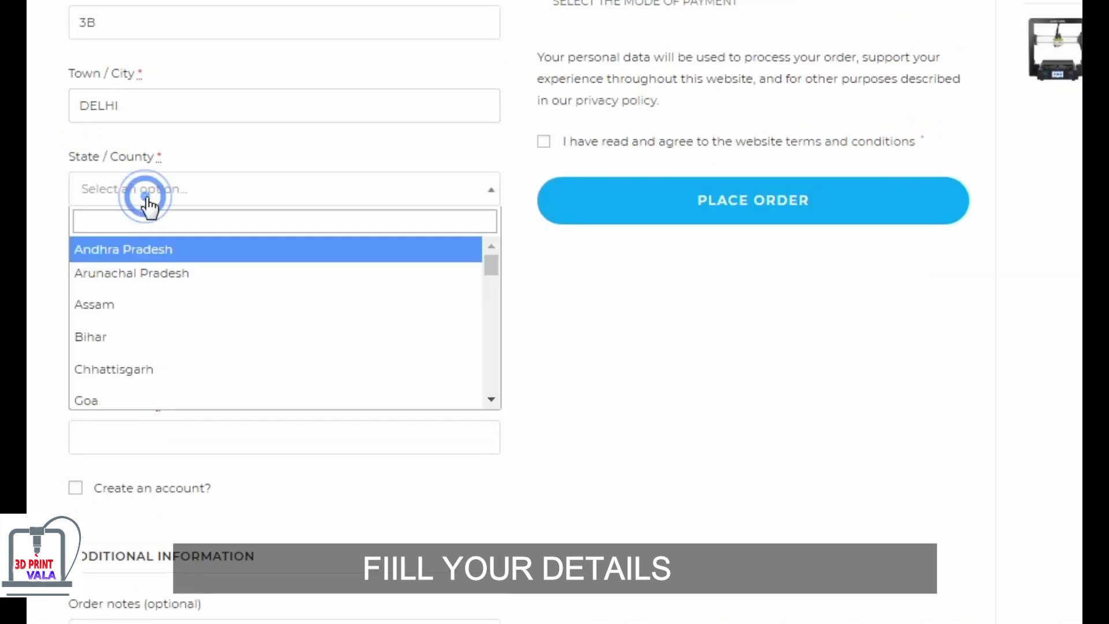
{"action": "type", "text": "i"}
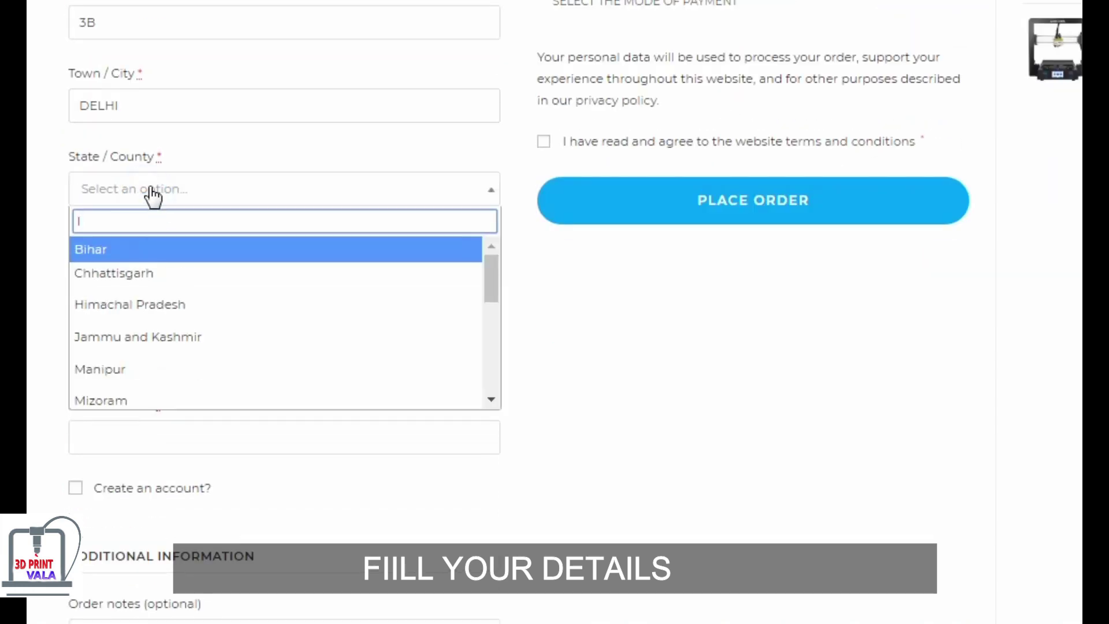
{"action": "key", "text": "BackSpace"}
{"action": "type", "text": "D"}
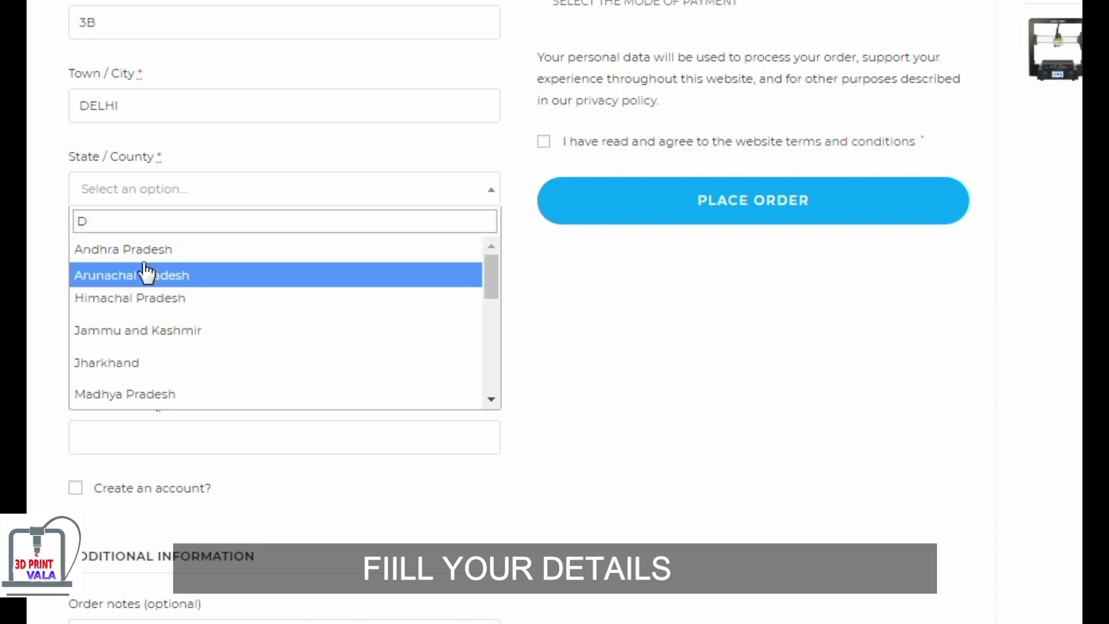
{"action": "left_click_drag", "start_coordinate": [494, 283], "coordinate": [490, 361]}
{"action": "left_click", "coordinate": [367, 376]}
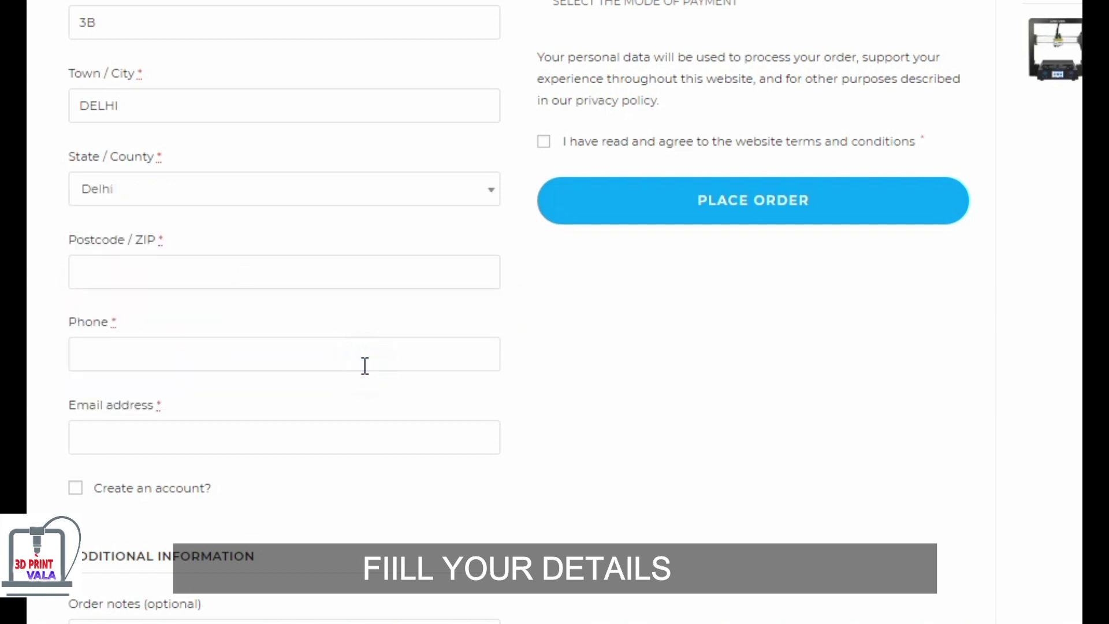
- Fill in the postcode and phone number, and enter the buyer's e-mail address
{"action": "left_click", "coordinate": [304, 276]}
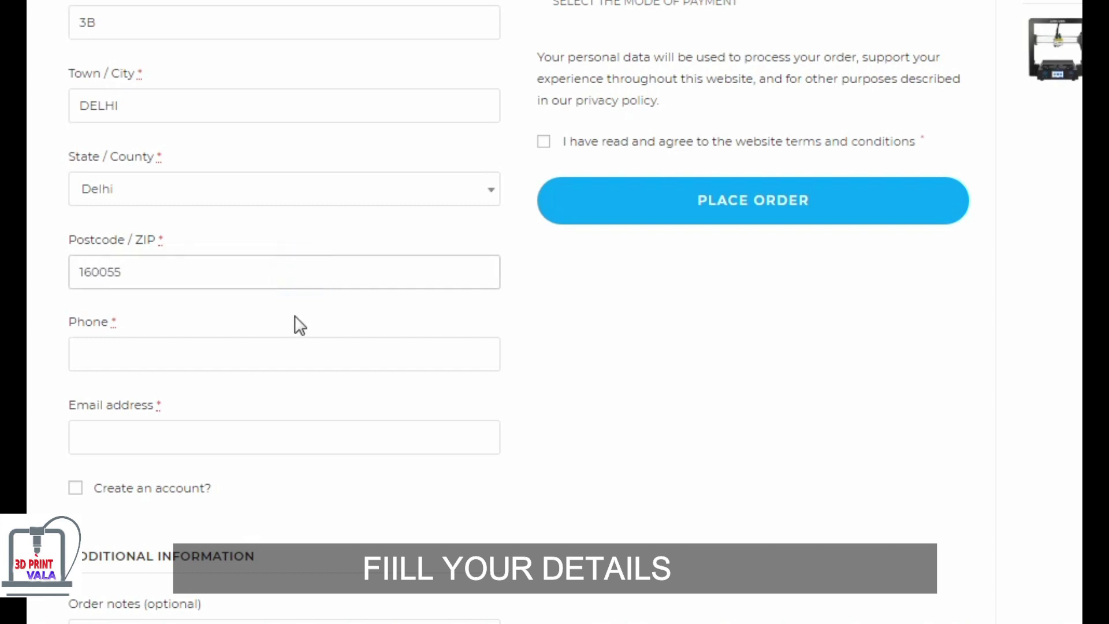
{"action": "left_click", "coordinate": [273, 350]}
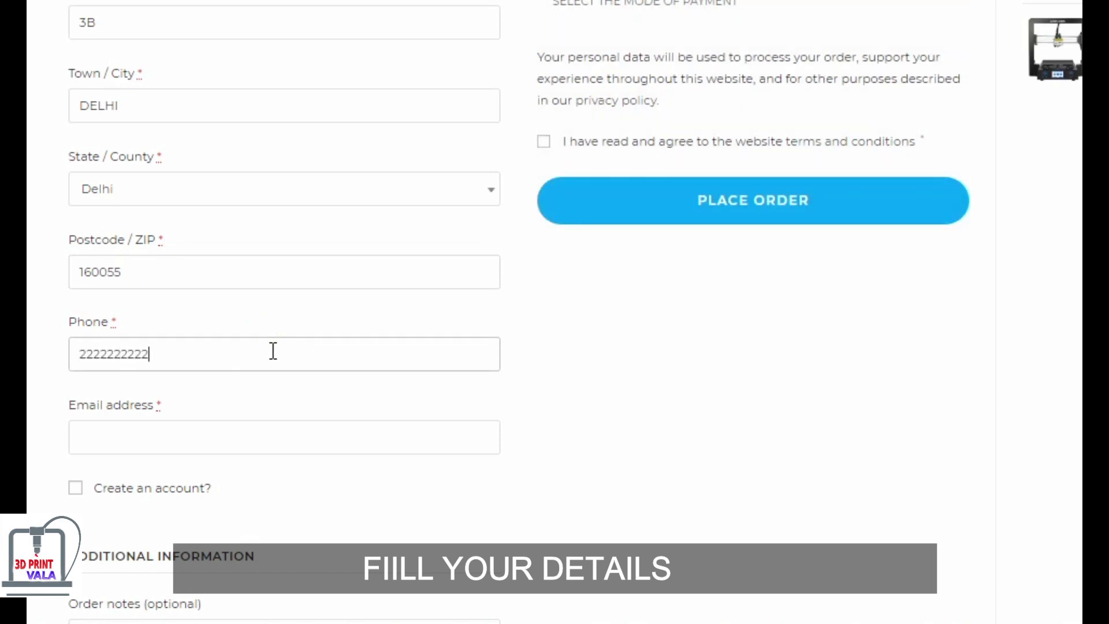
{"action": "left_click", "coordinate": [187, 434]}
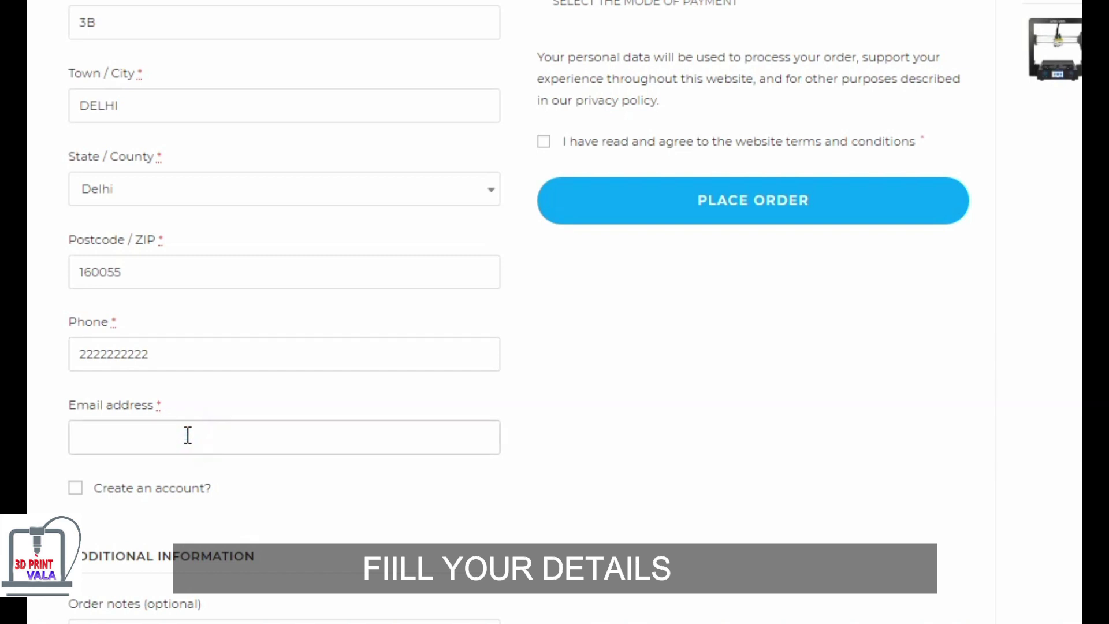
{"action": "type", "text": "KJBKJSC"}
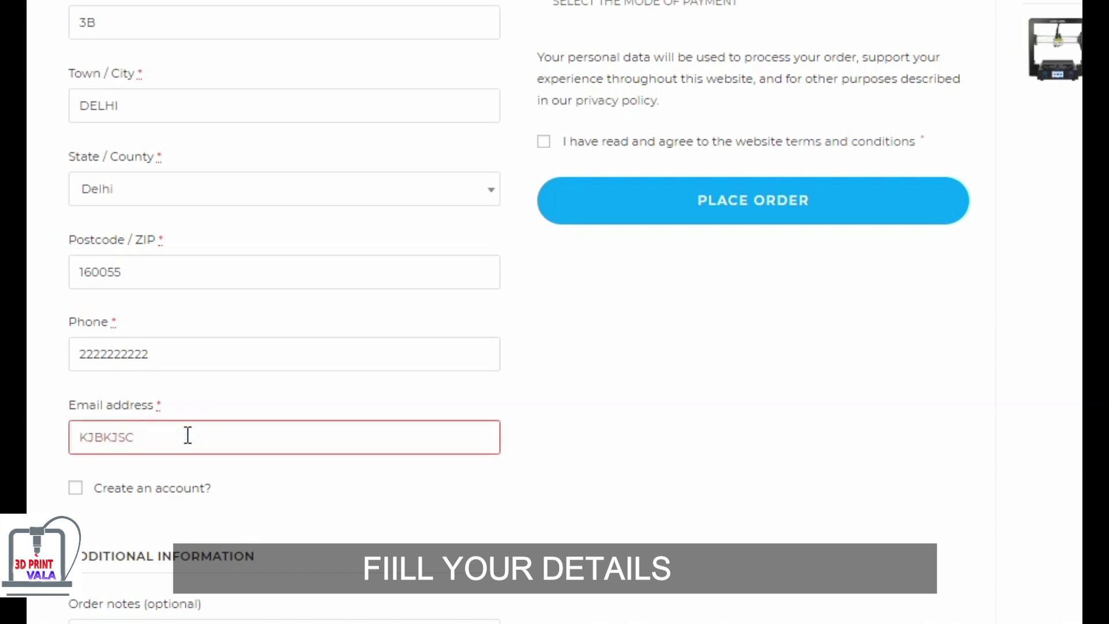
{"action": "key", "text": "BackSpace"}
{"action": "key", "text": "BackSpace"}
{"action": "key", "text": "BackSpace"}
{"action": "key", "text": "BackSpace"}
{"action": "key", "text": "BackSpace"}
{"action": "key", "text": "BackSpace"}
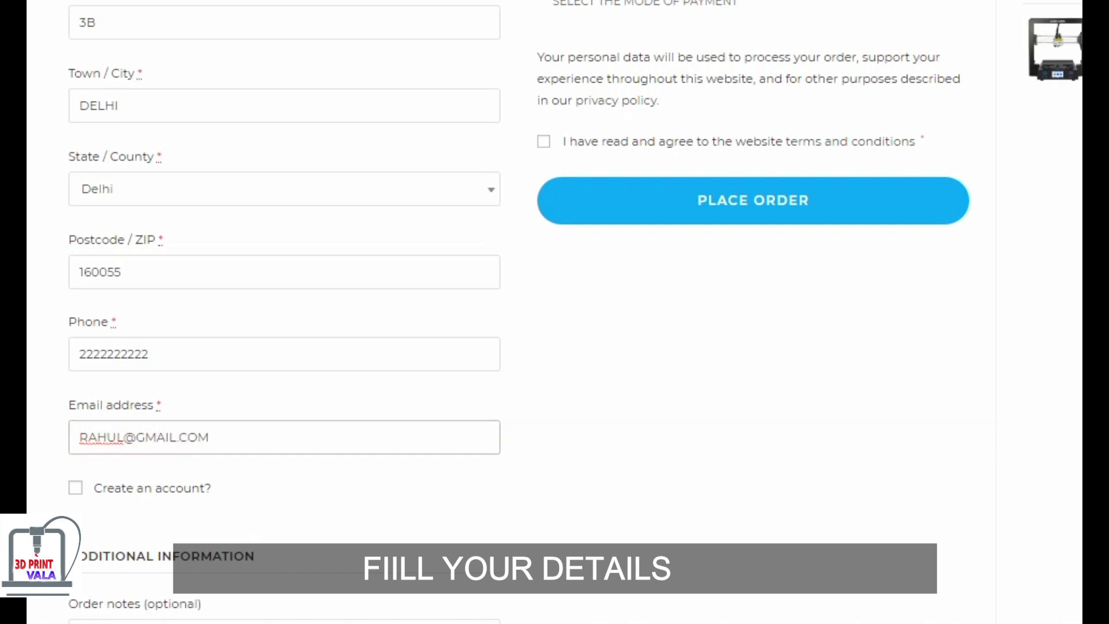
- Tick 'Create an account?' and enter an account username and password
{"action": "left_click", "coordinate": [76, 490]}
{"action": "scroll", "coordinate": [243, 485], "scroll_direction": "down", "scroll_amount": 5}
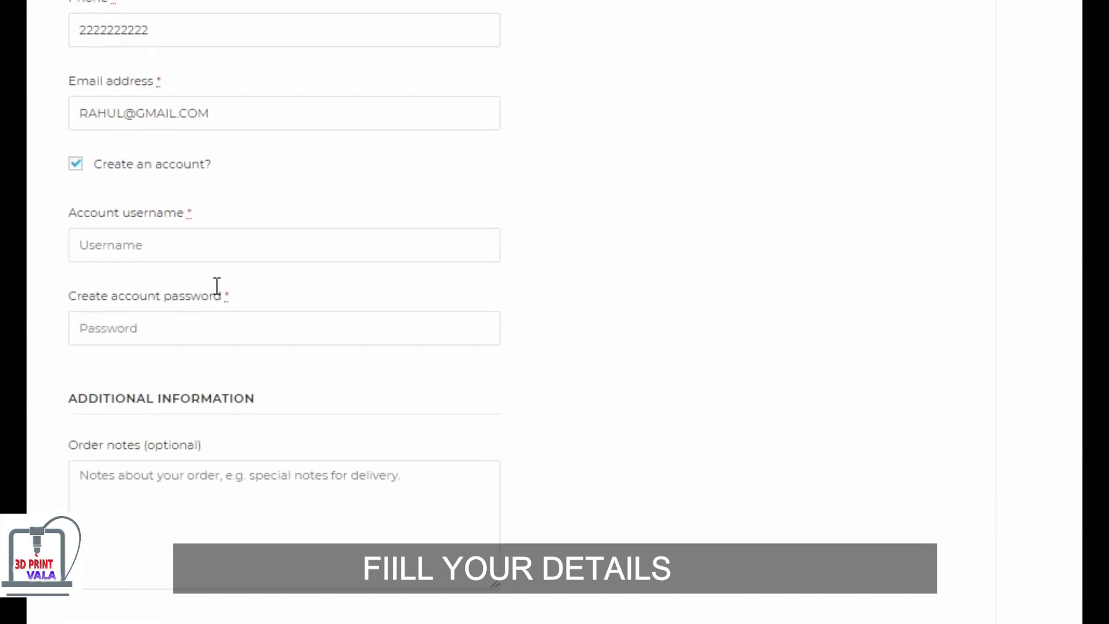
{"action": "left_click", "coordinate": [196, 245]}
{"action": "type", "text": "RAHUL"}
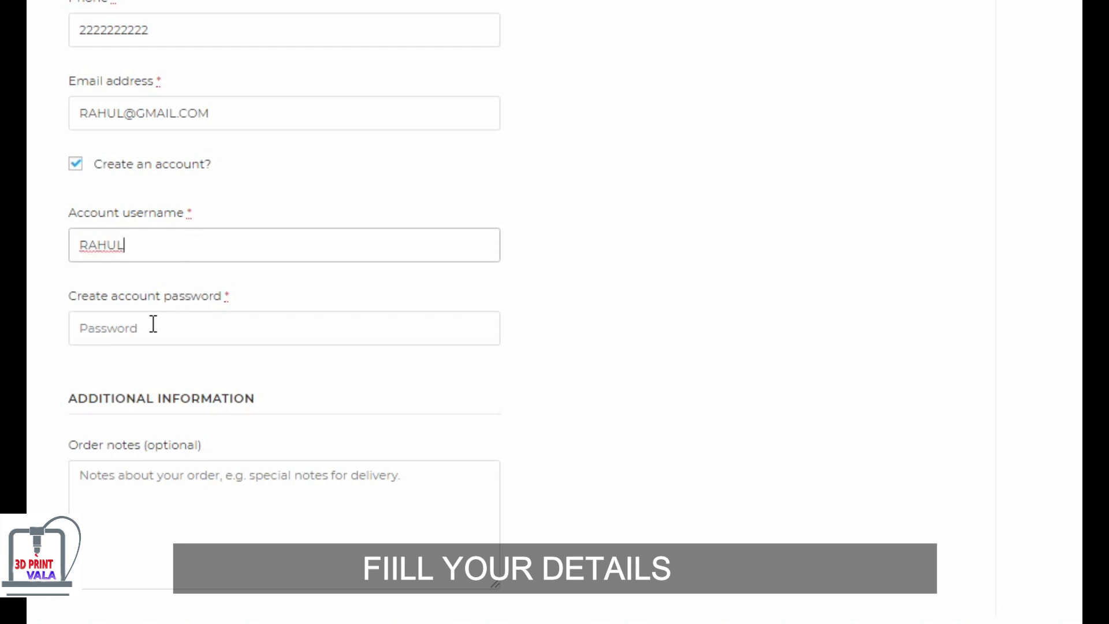
{"action": "left_click", "coordinate": [152, 324]}
{"action": "type", "text": "123"}
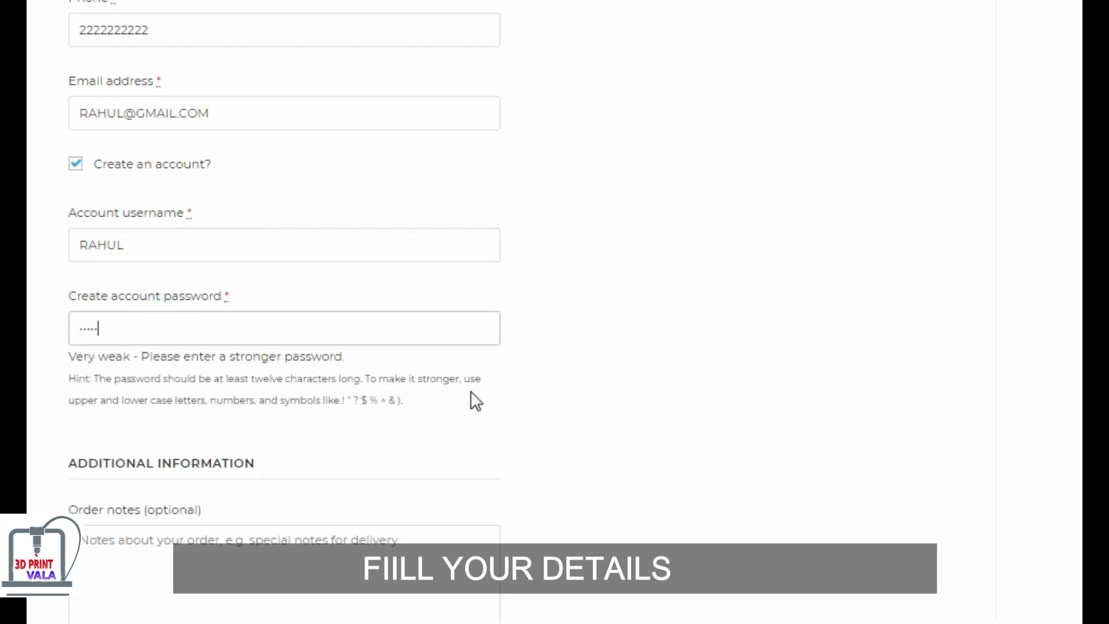
{"action": "scroll", "coordinate": [470, 399], "scroll_direction": "down", "scroll_amount": 1}
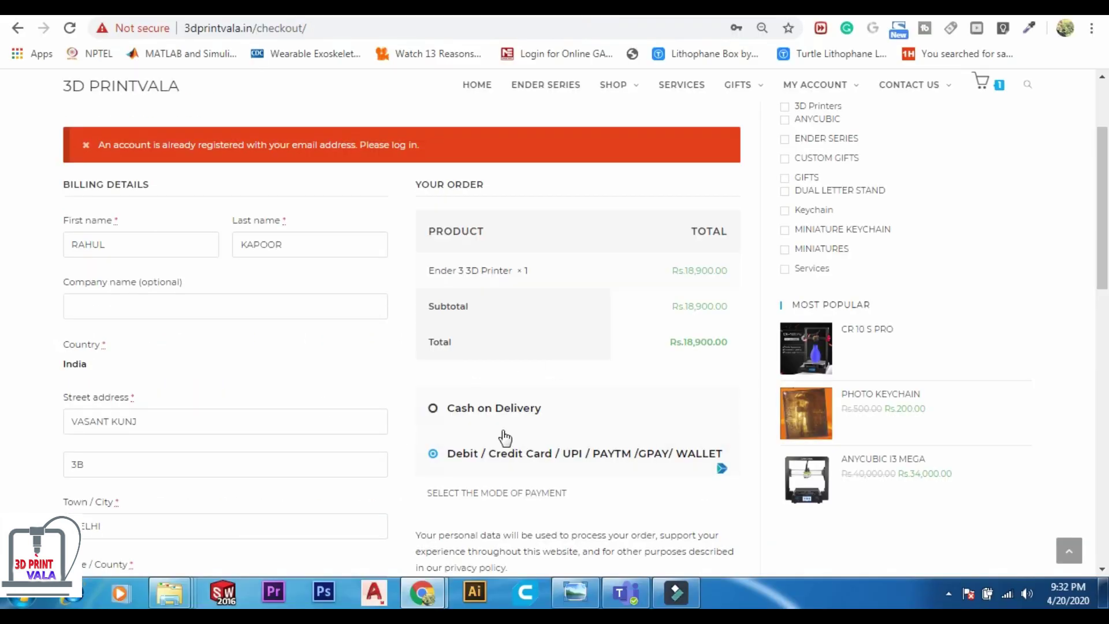
- Choose Cash on Delivery and place the Ender 3 order
{"action": "left_click", "coordinate": [504, 433]}
{"action": "scroll", "coordinate": [519, 463], "scroll_direction": "down", "scroll_amount": 2}
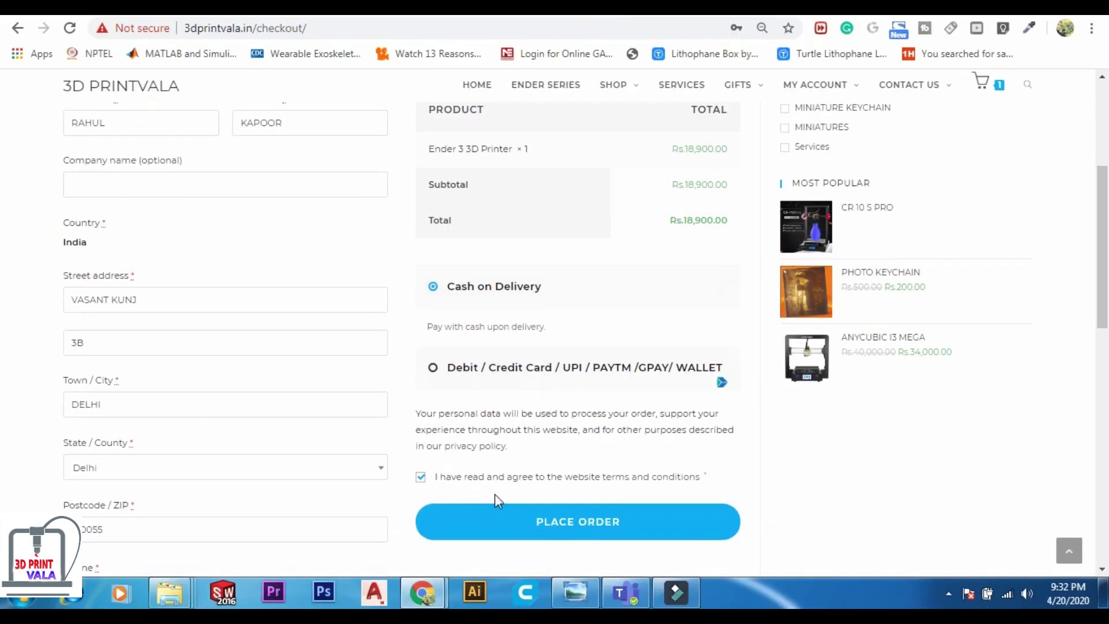
{"action": "left_click", "coordinate": [593, 523]}
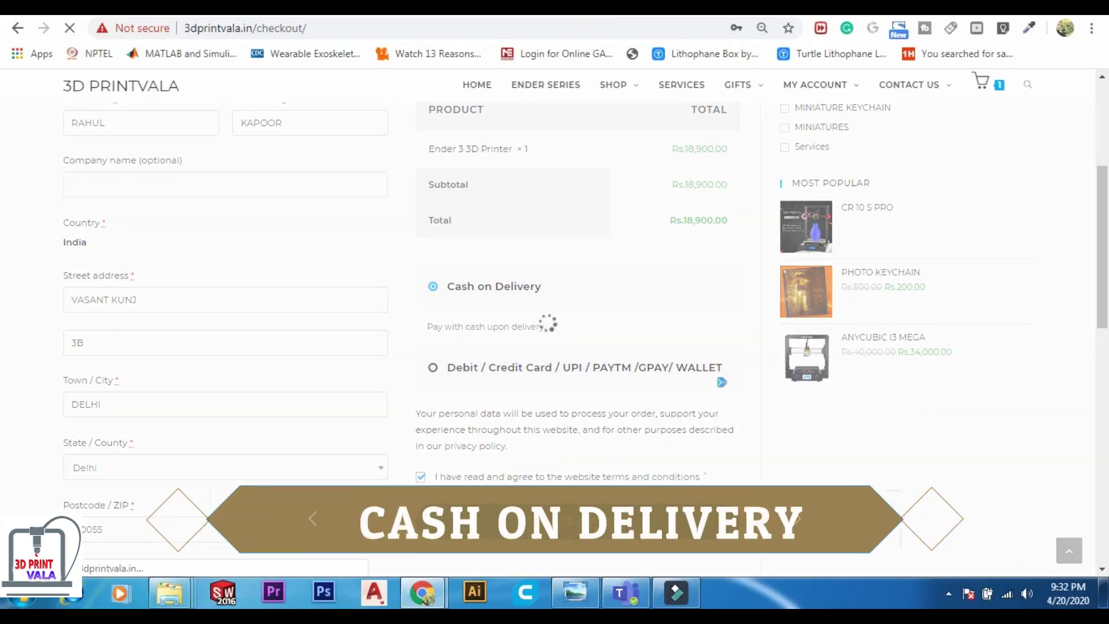
- Check the new order is listed as Processing under My Account > Orders
{"action": "scroll", "coordinate": [341, 354], "scroll_direction": "down", "scroll_amount": 3}
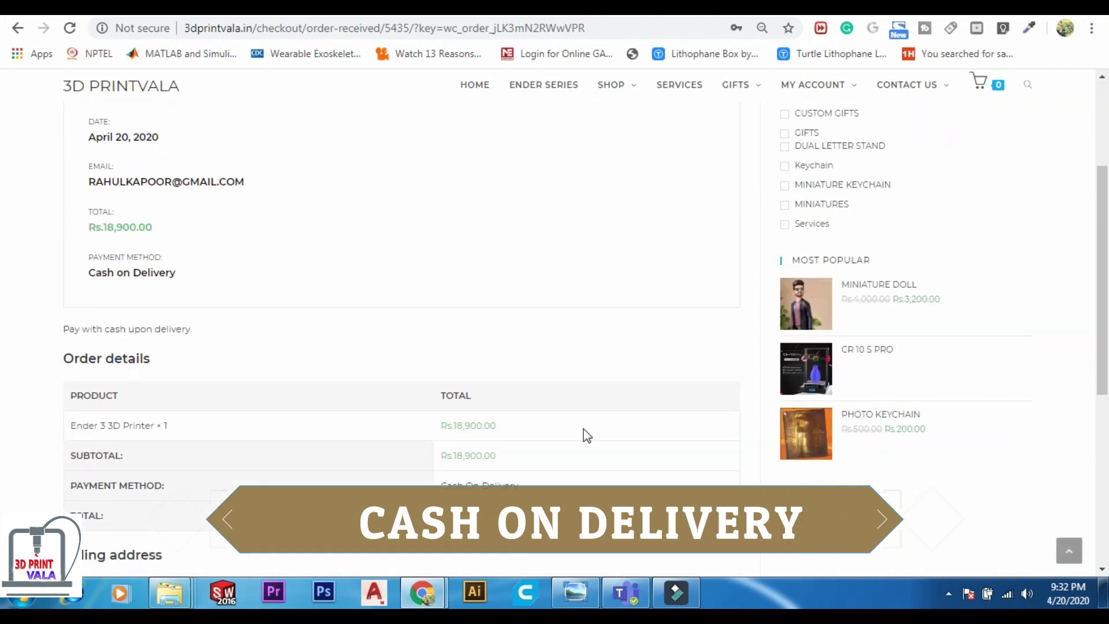
{"action": "scroll", "coordinate": [359, 379], "scroll_direction": "down", "scroll_amount": 4}
{"action": "scroll", "coordinate": [577, 393], "scroll_direction": "up", "scroll_amount": 10}
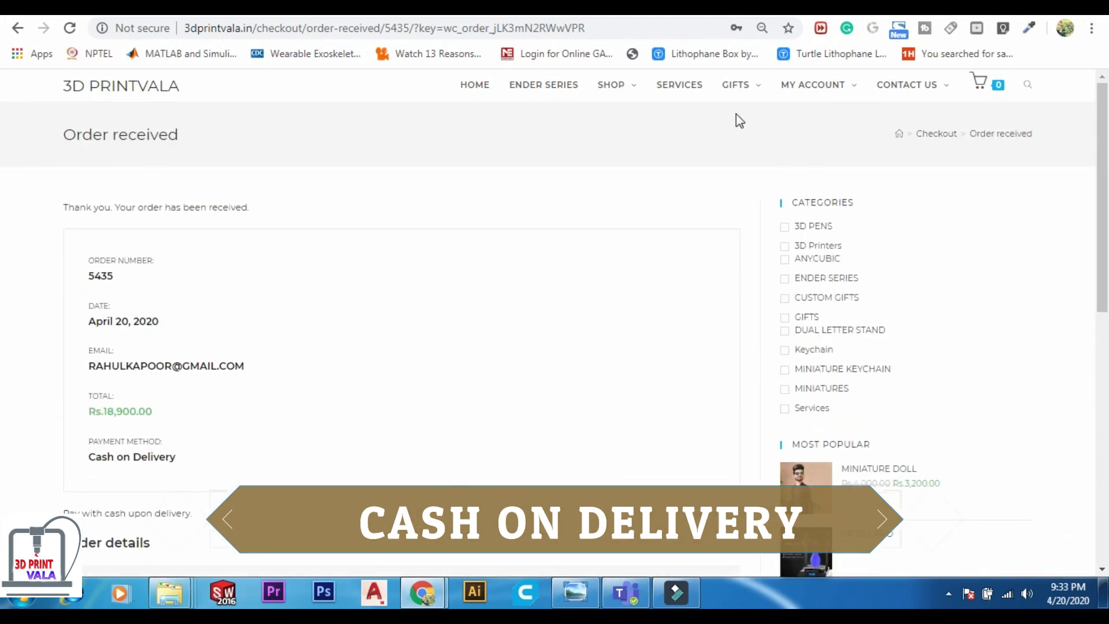
{"action": "mouse_move", "coordinate": [815, 87]}
{"action": "left_click", "coordinate": [809, 119]}
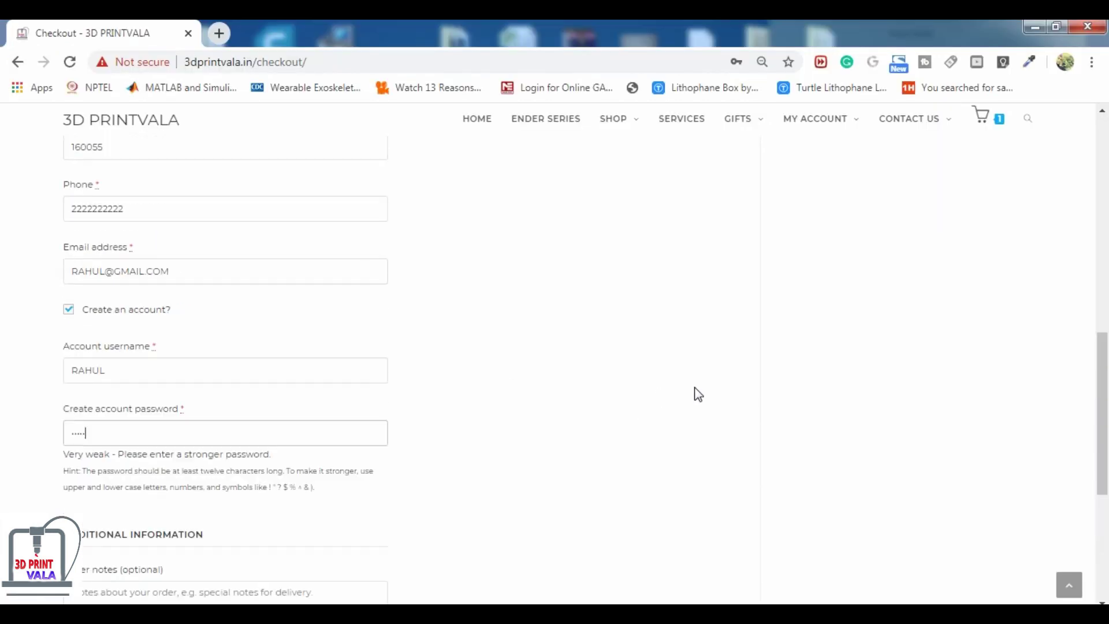
{"action": "scroll", "coordinate": [699, 395], "scroll_direction": "up", "scroll_amount": 9}
- Place the order with online payment and choose UPI via PhonePe on Instamojo's ₹18,900 page
{"action": "scroll", "coordinate": [648, 421], "scroll_direction": "down", "scroll_amount": 1}
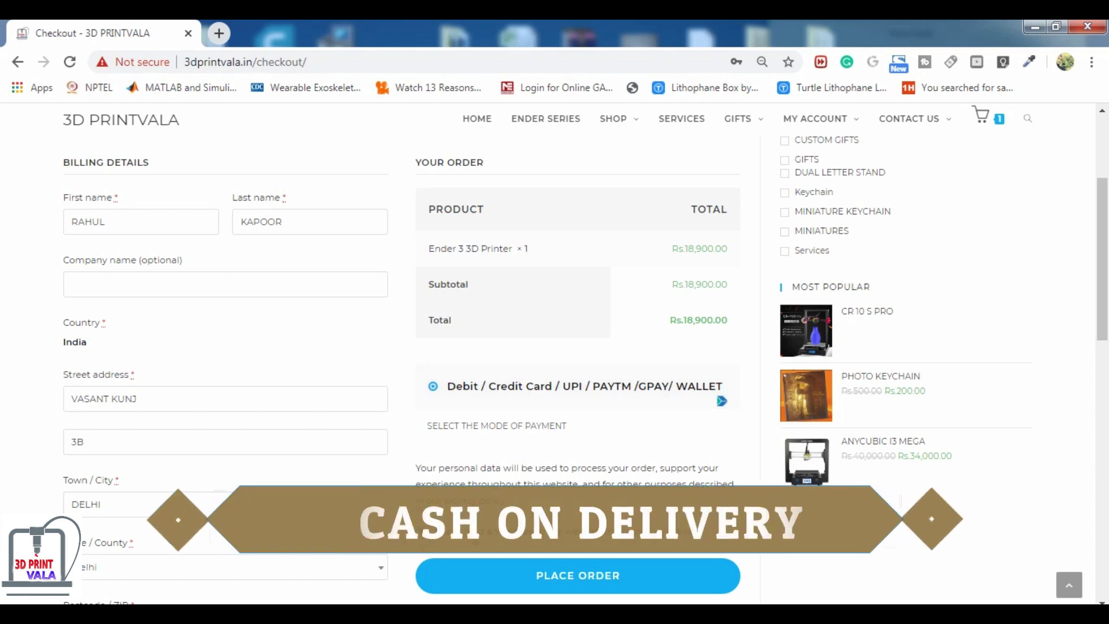
{"action": "left_click", "coordinate": [597, 576]}
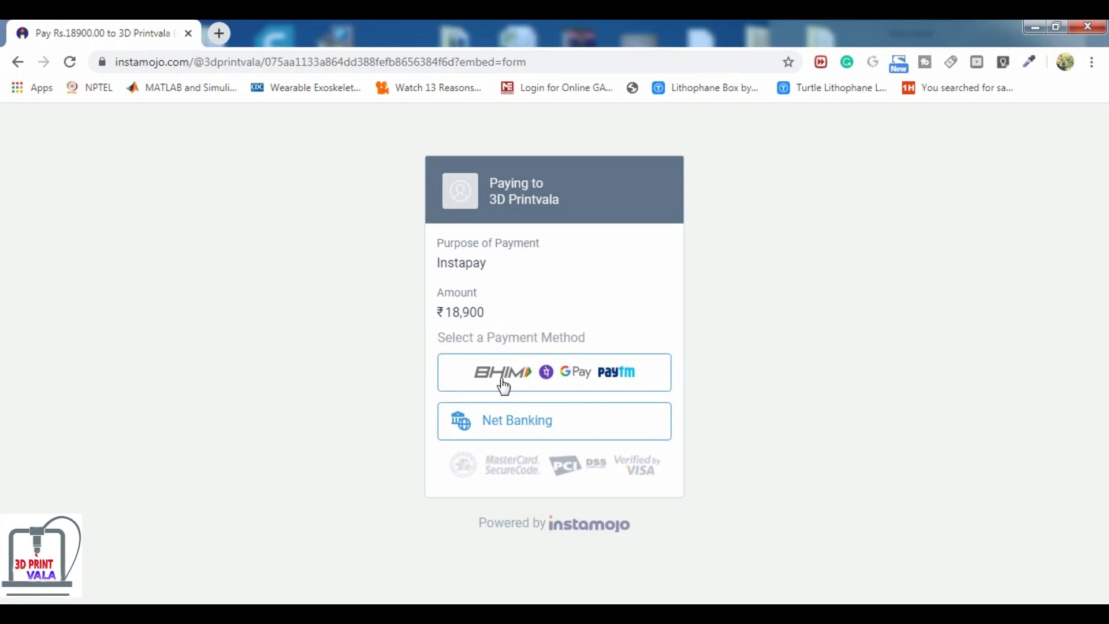
{"action": "left_click", "coordinate": [557, 374]}
{"action": "scroll", "coordinate": [572, 368], "scroll_direction": "down", "scroll_amount": 2}
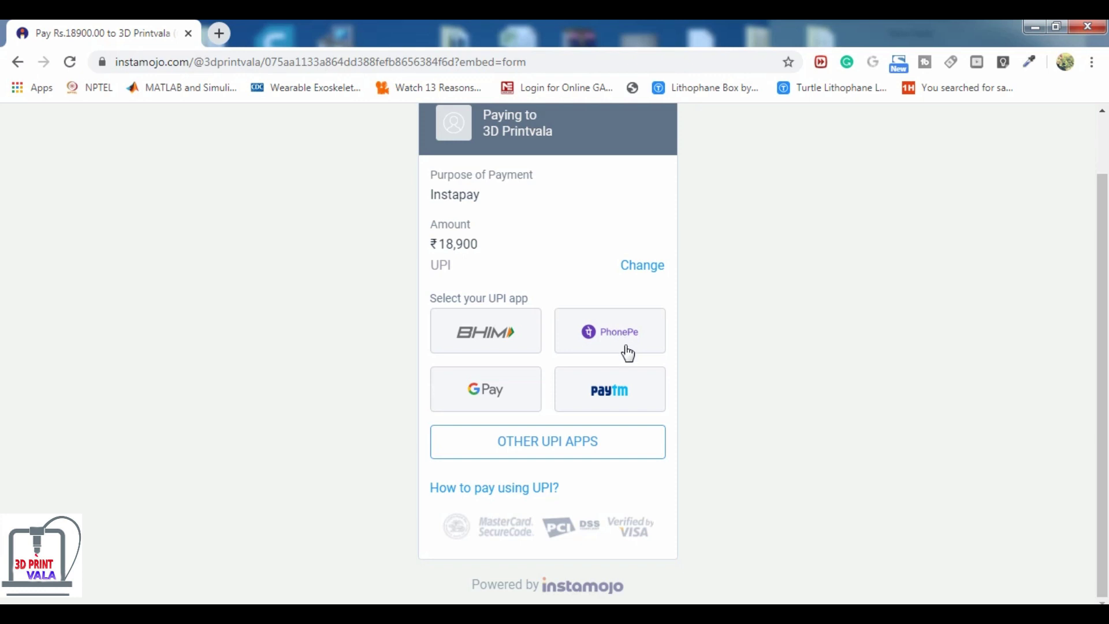
{"action": "left_click", "coordinate": [601, 337]}
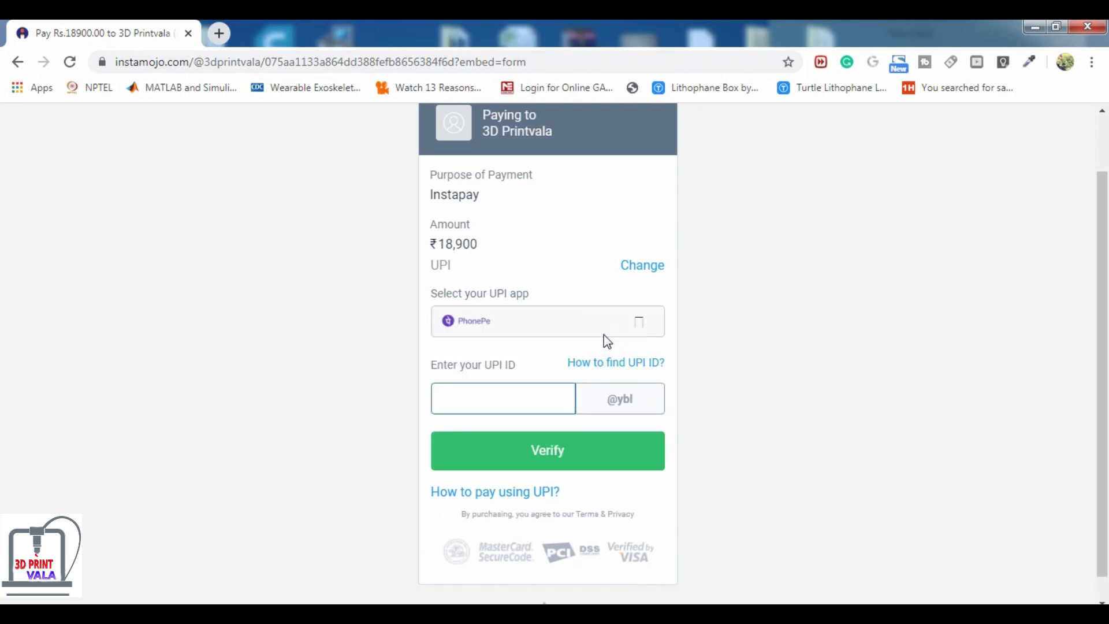
{"action": "scroll", "coordinate": [561, 471], "scroll_direction": "down", "scroll_amount": 1}
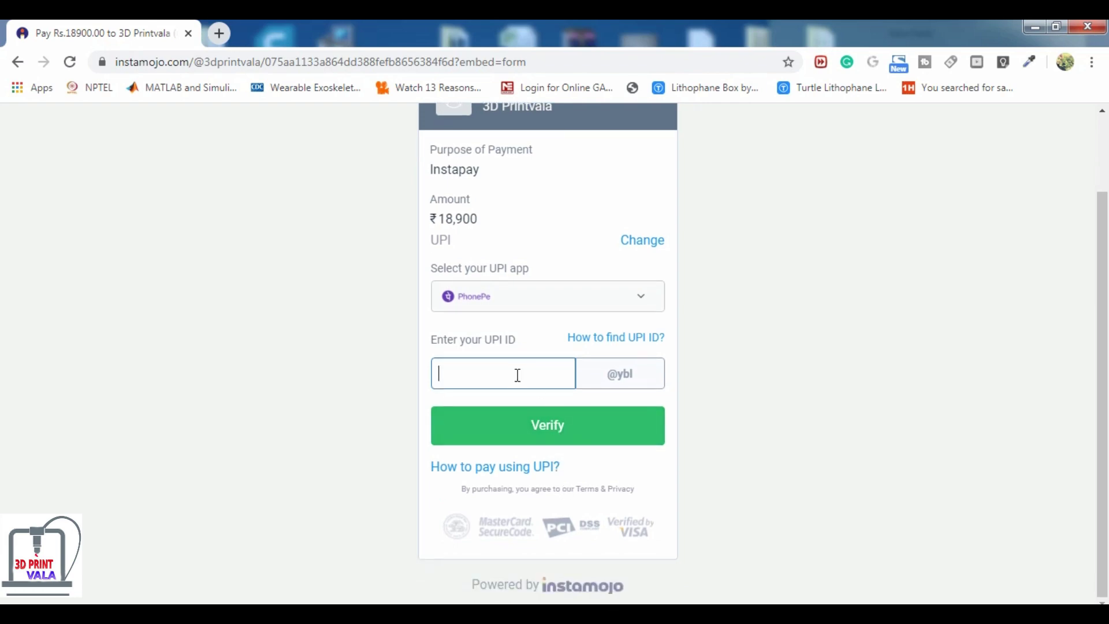